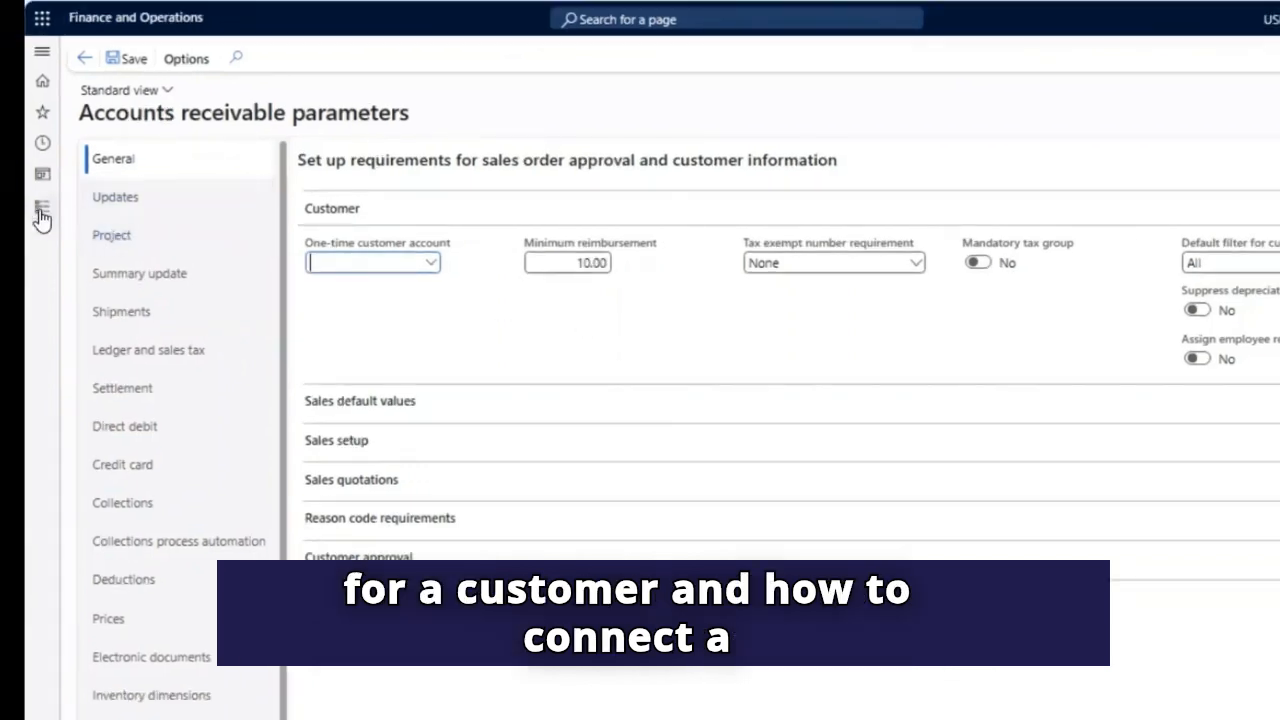
- Open the Contoso Retail Seattle customer record from the list of all customers in Accounts receivable
left_click(41, 208)
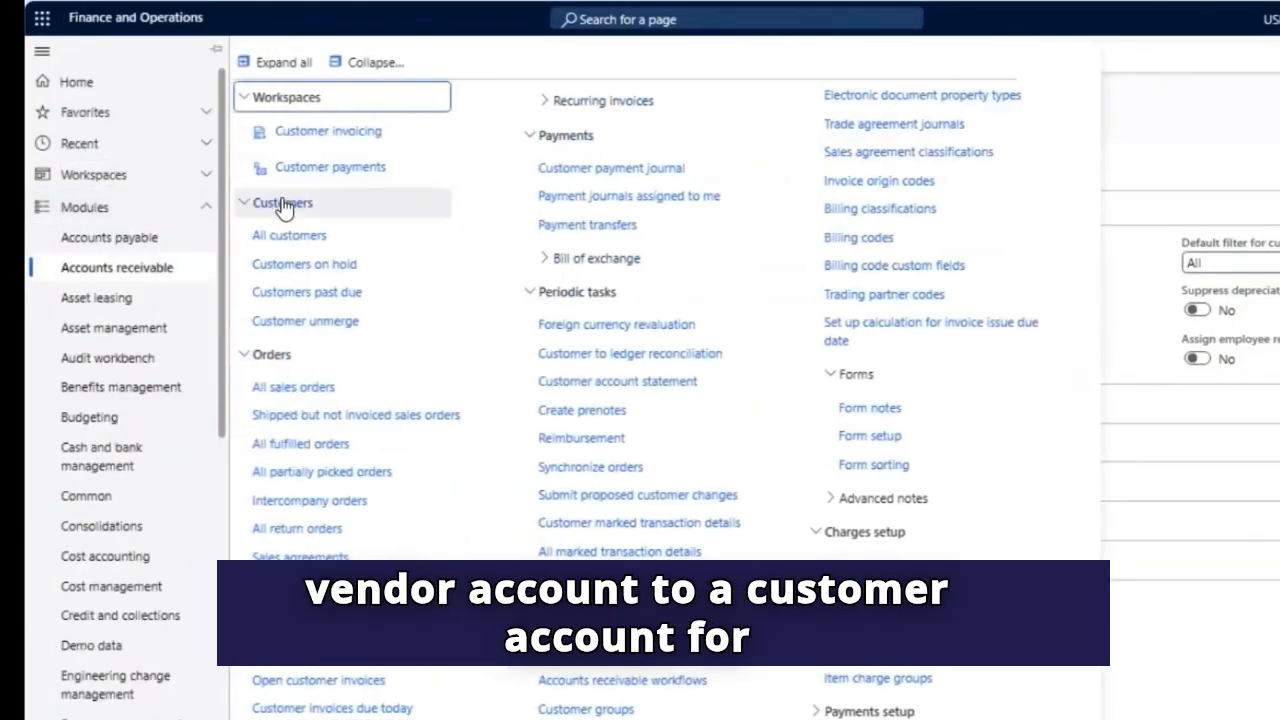
left_click(289, 237)
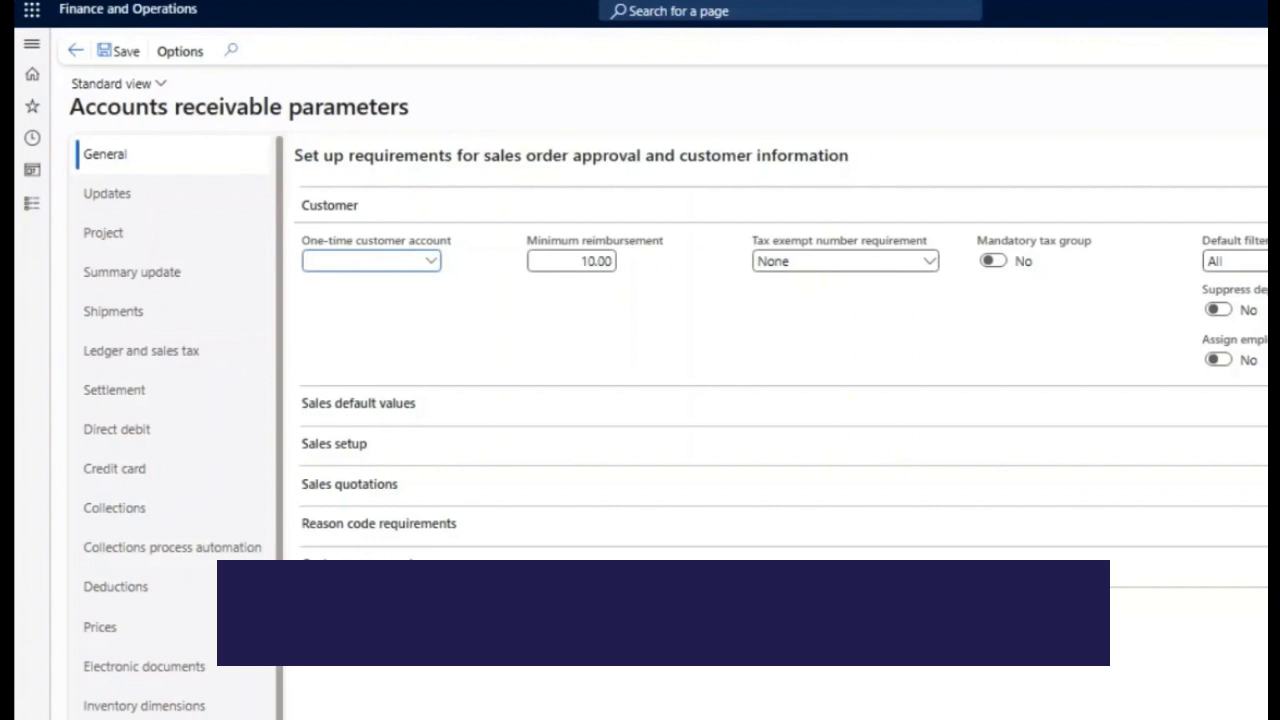
left_click(54, 212)
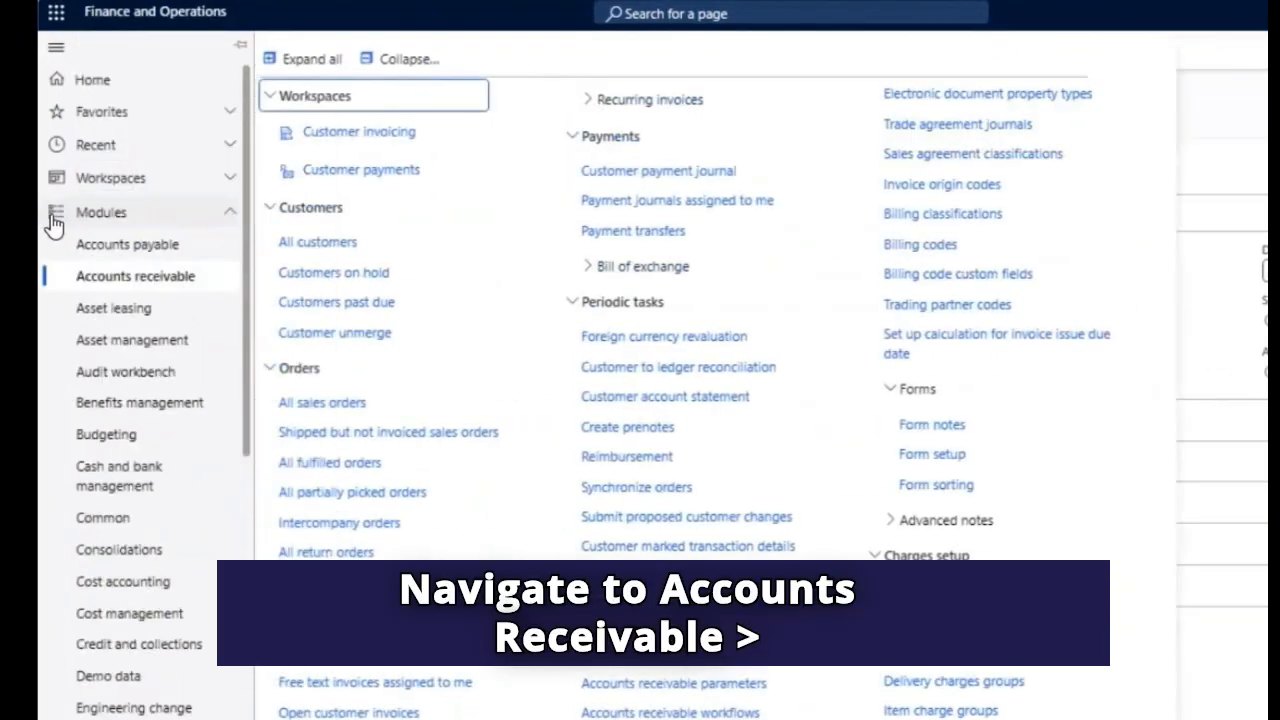
left_click(318, 241)
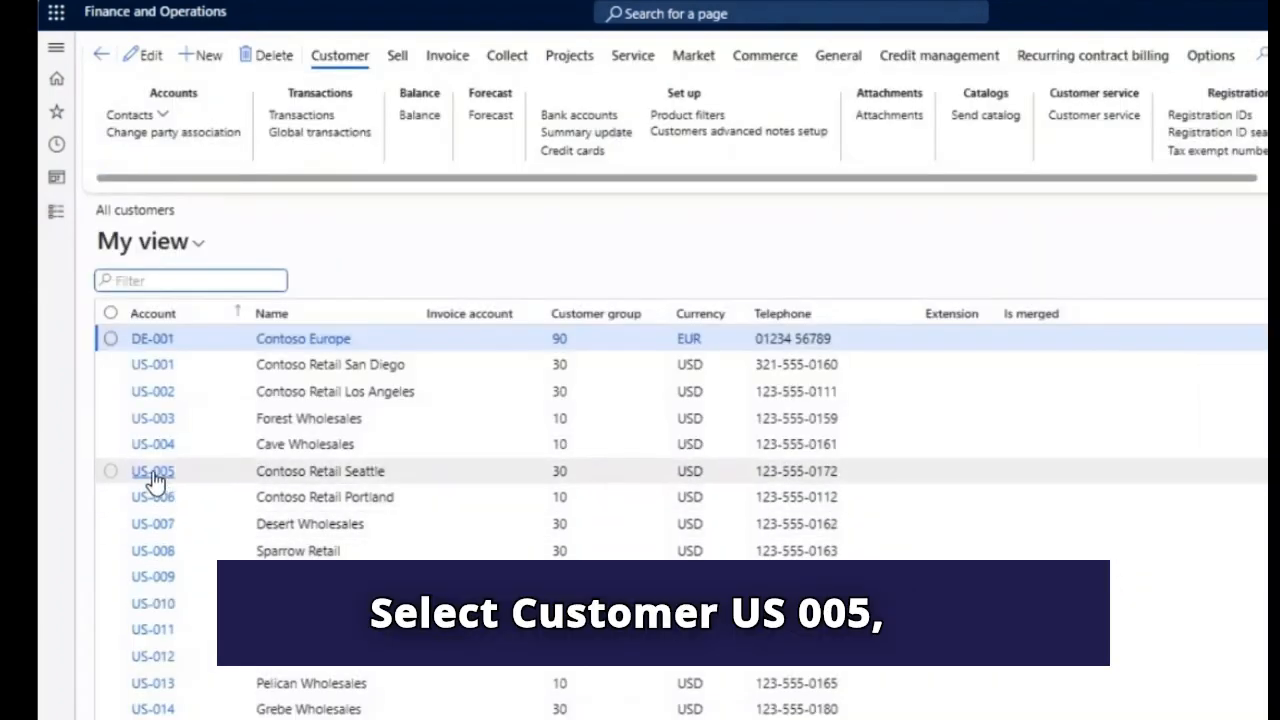
left_click(153, 478)
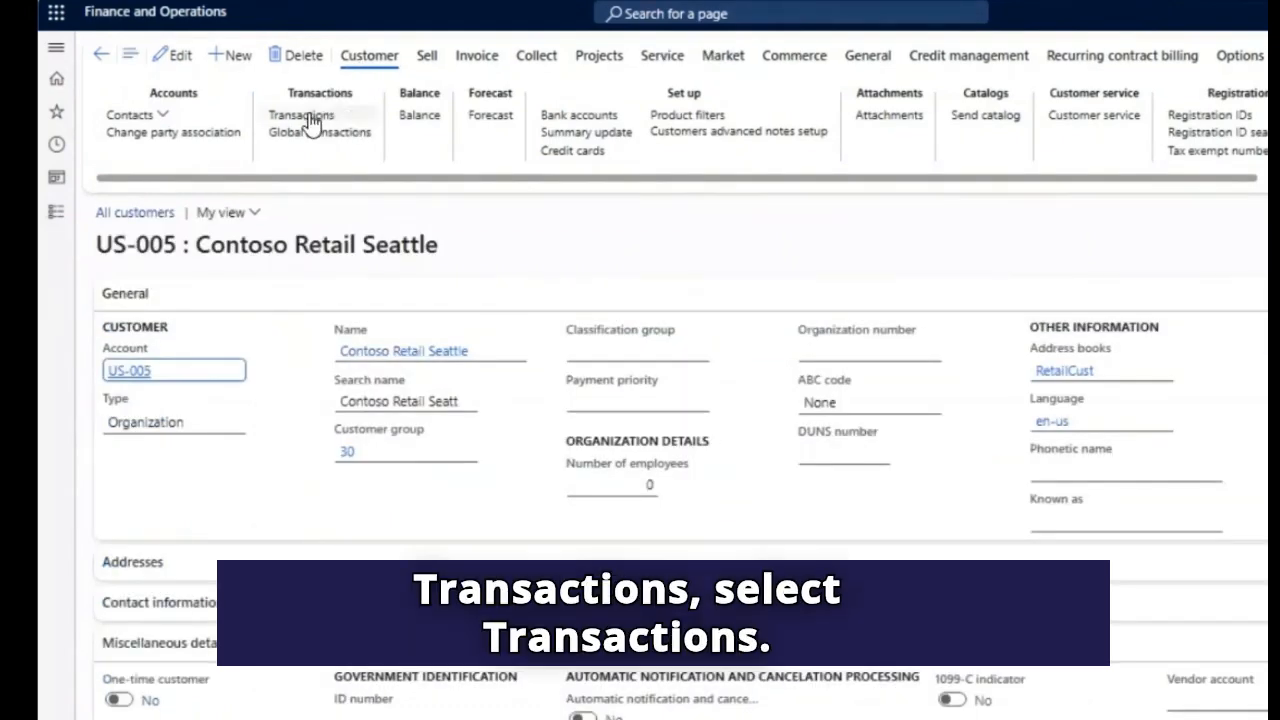
- Review the customer's transactions with Show set to Open, and return to the customer record
left_click(303, 116)
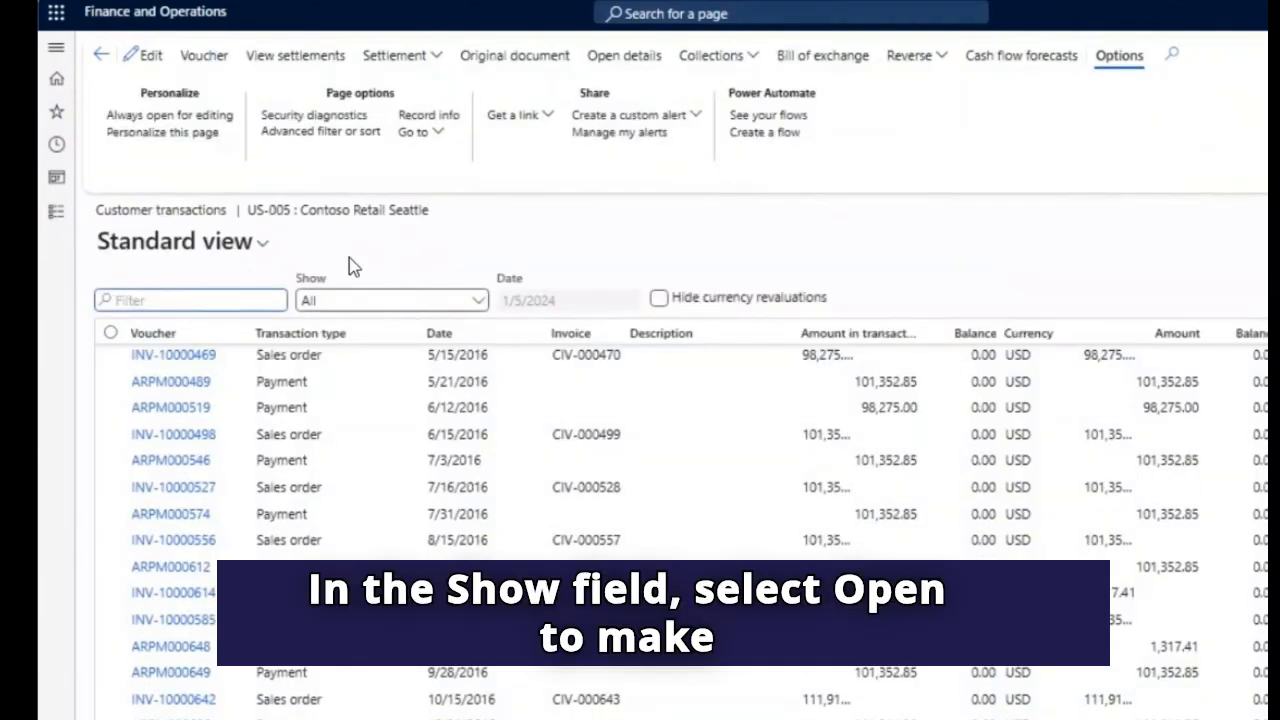
left_click(478, 300)
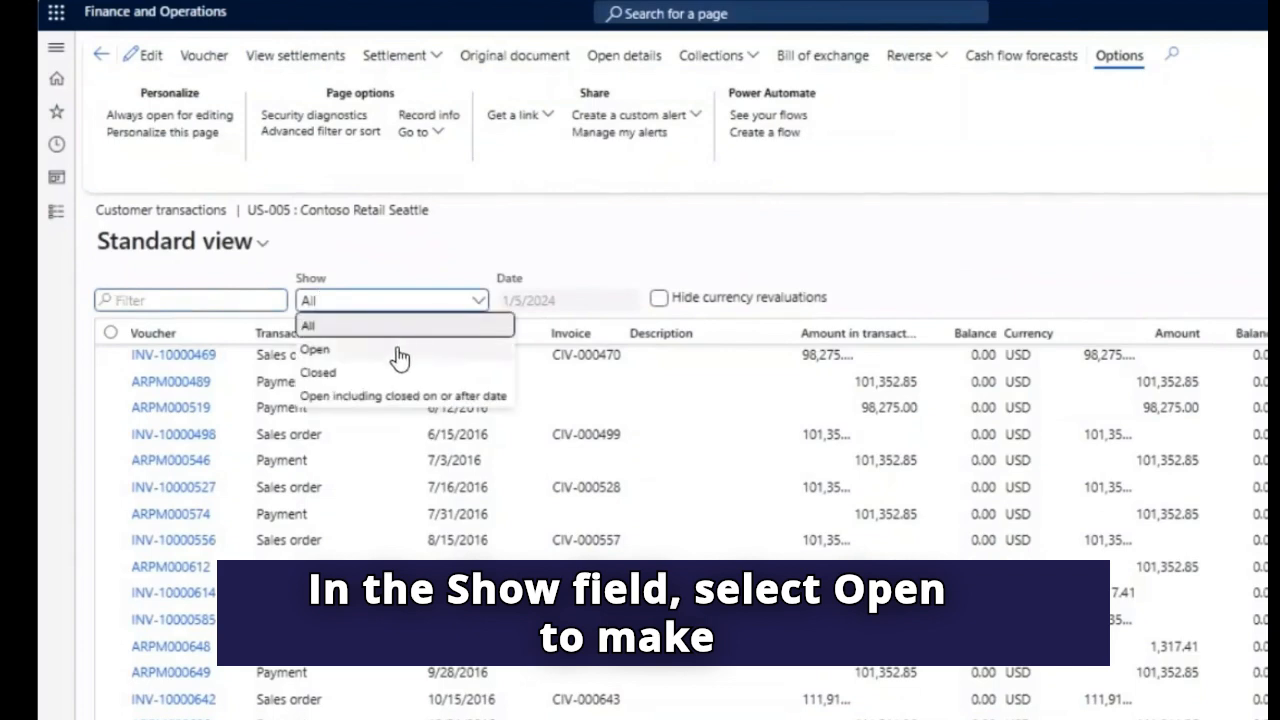
left_click(400, 350)
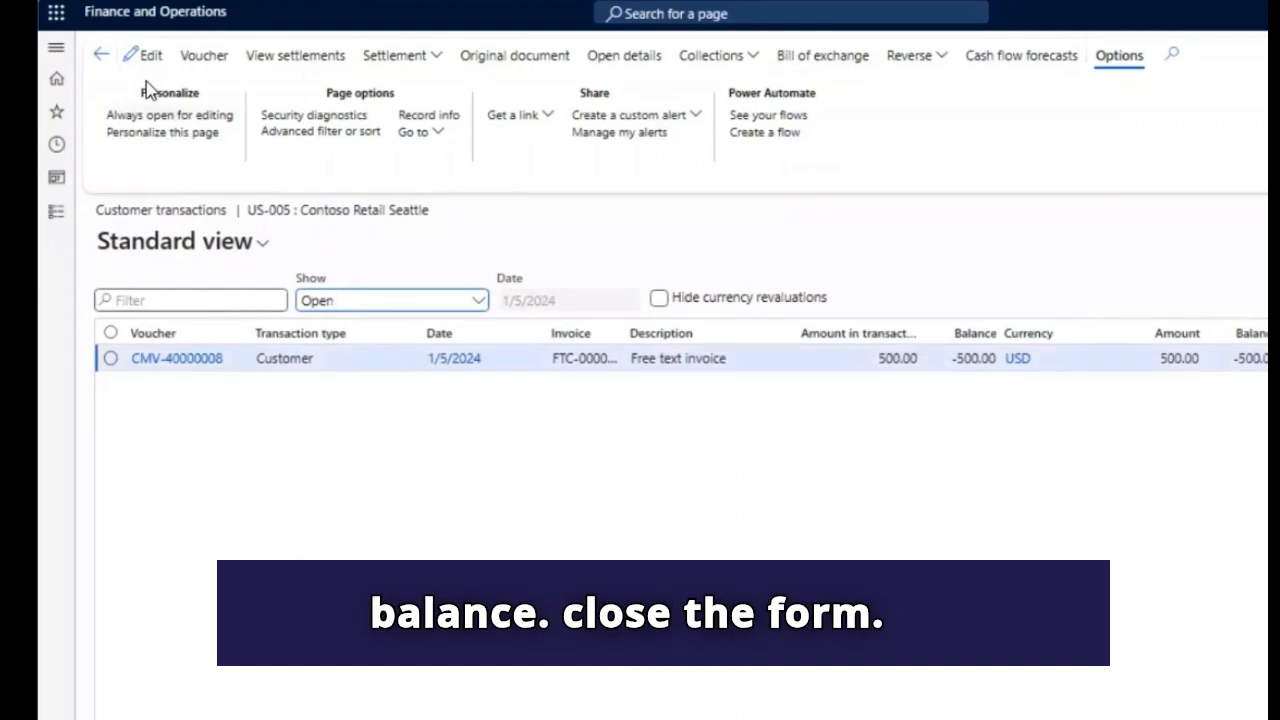
left_click(98, 57)
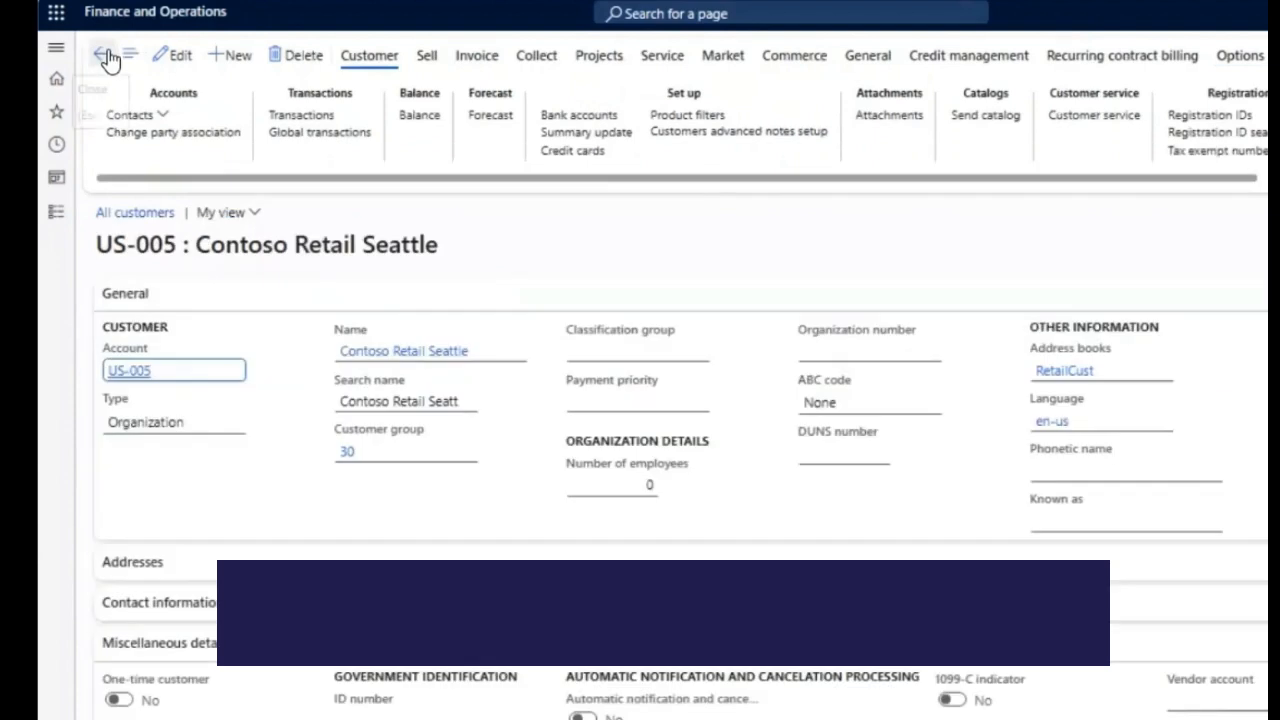
- In the customer's miscellaneous details, set the remittance vendor account to the Contoso Retail Seattle vendor and save the record
left_click(178, 57)
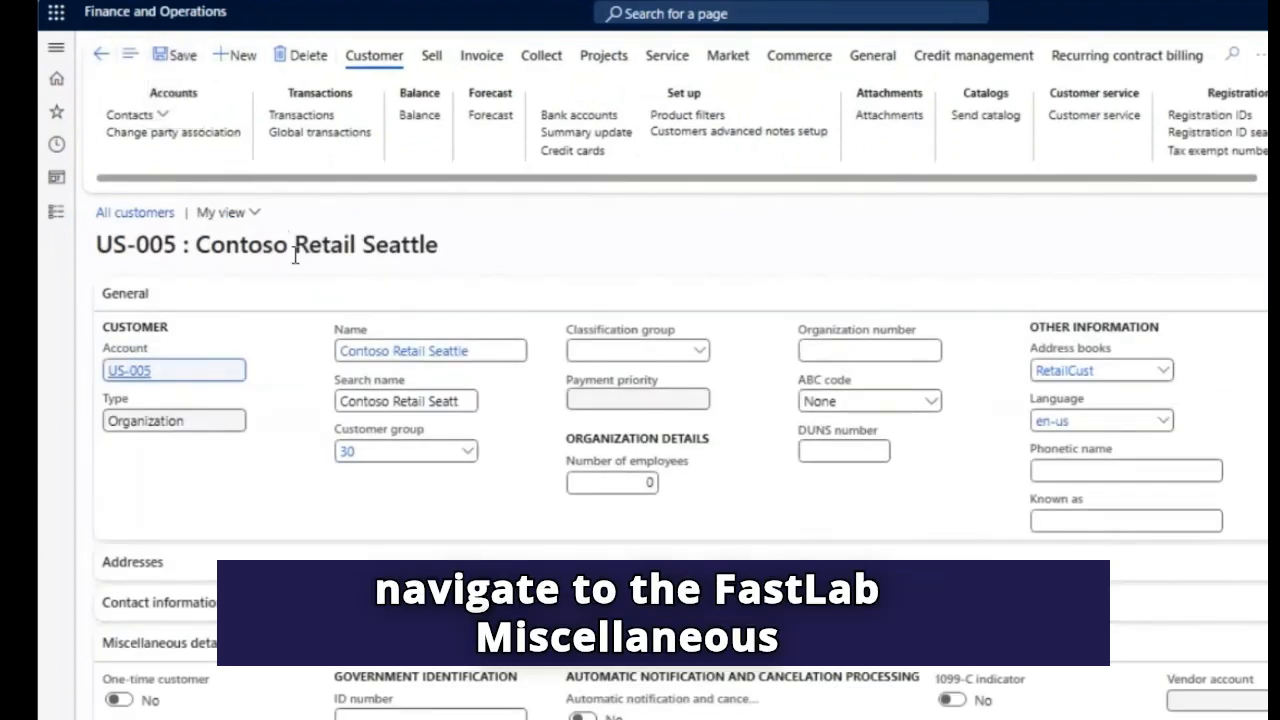
scroll(323, 403, "down", 4)
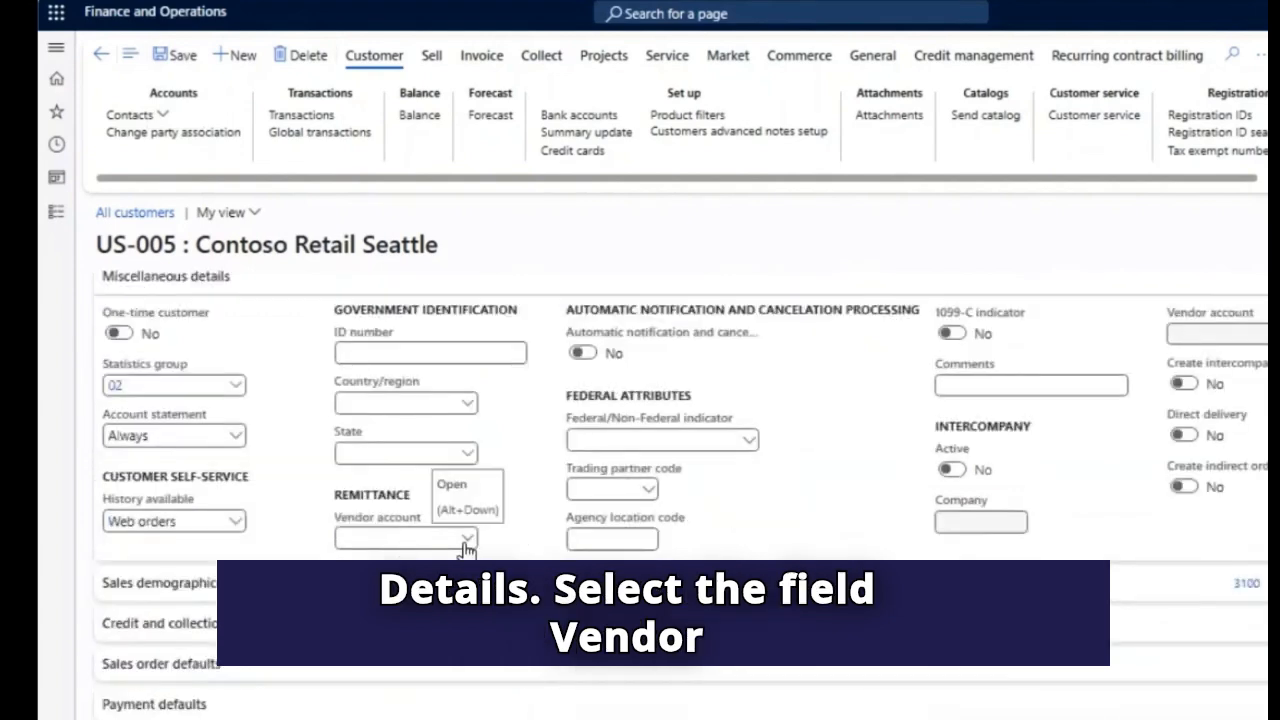
left_click(467, 540)
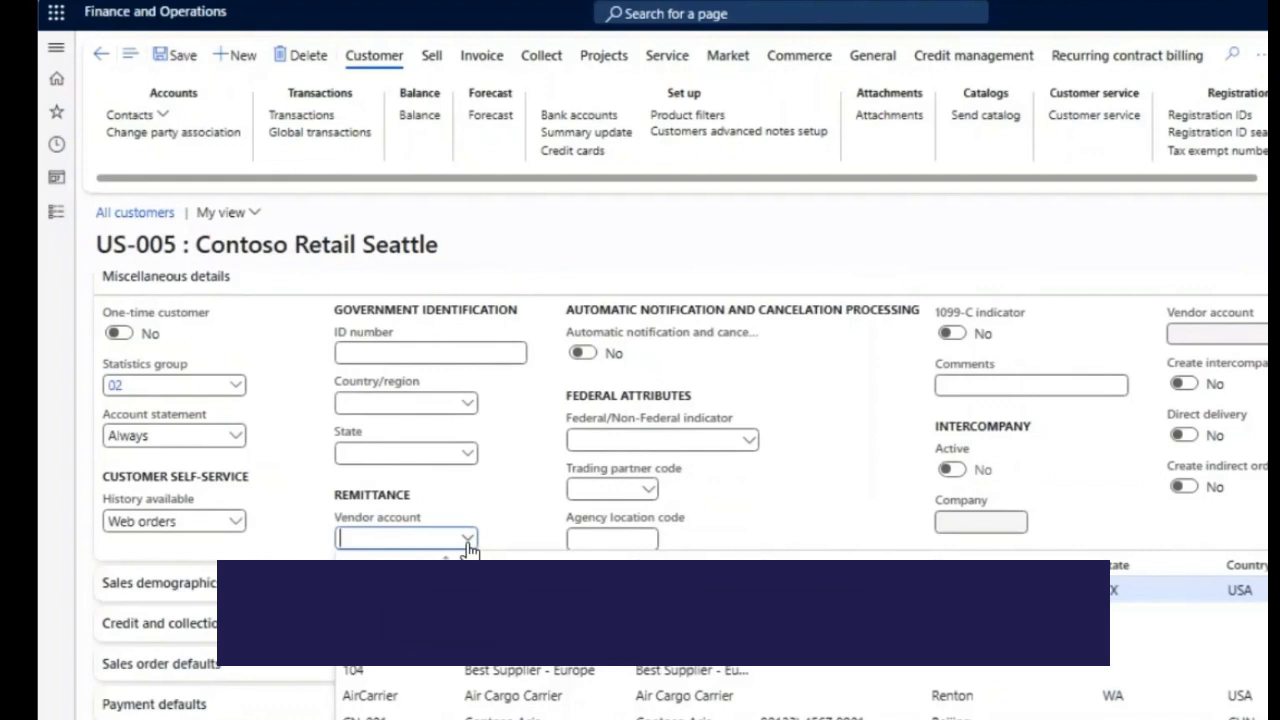
type("us-005")
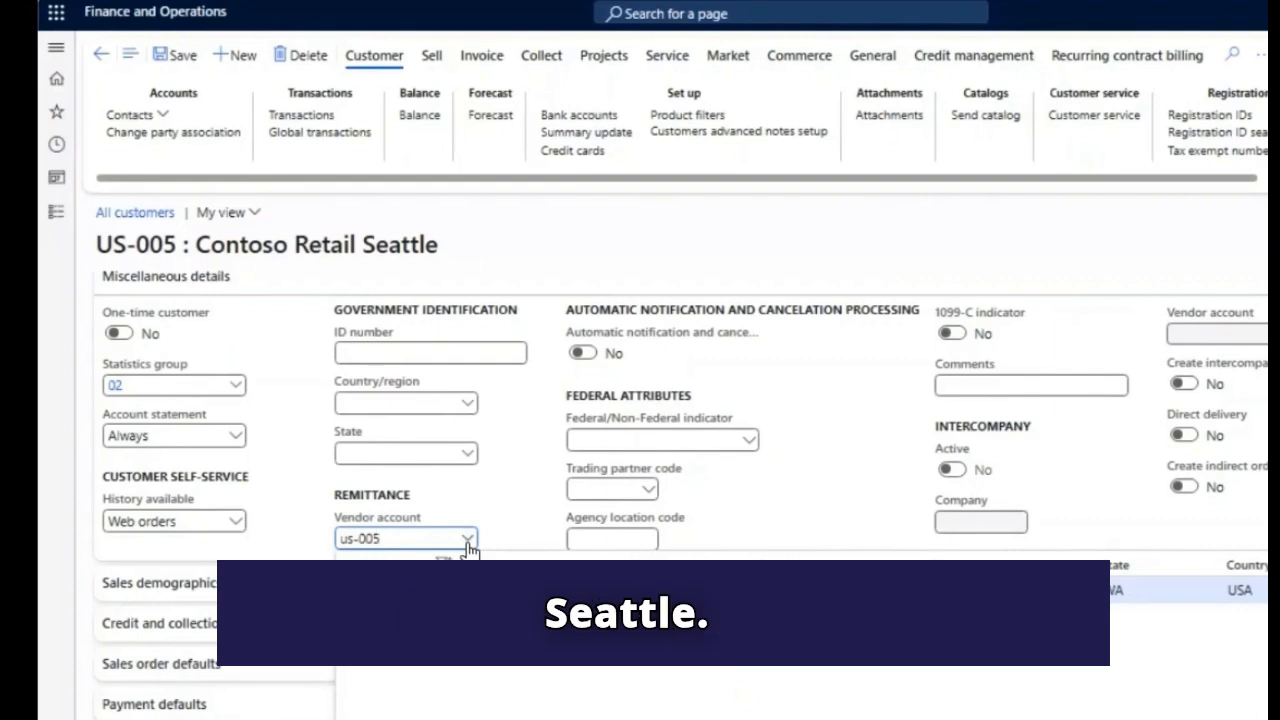
left_click(400, 590)
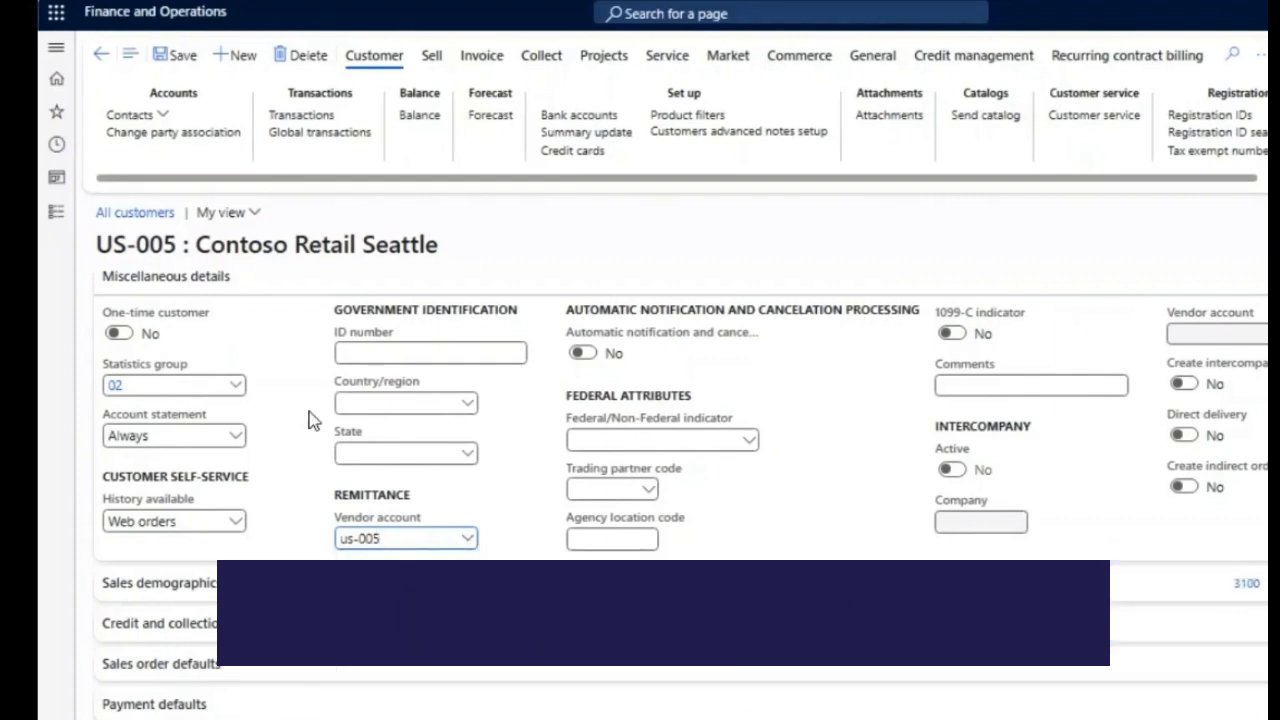
left_click(180, 61)
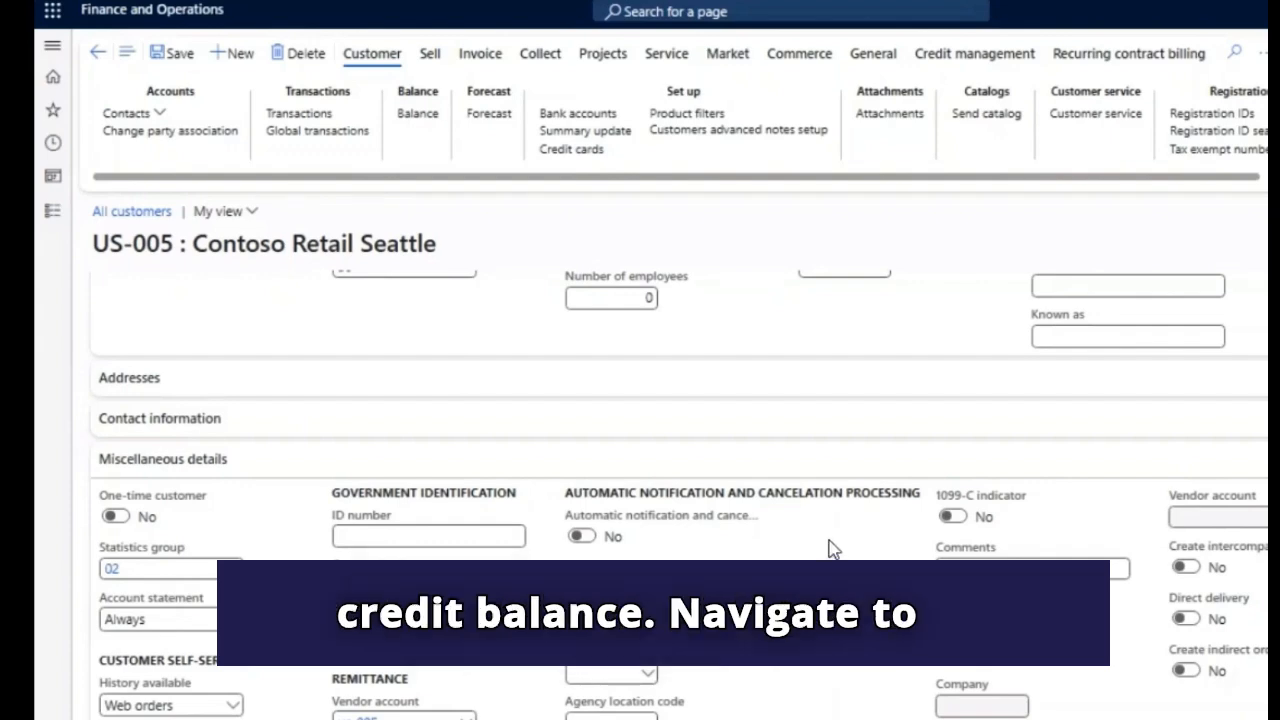
- Start the Accounts receivable Reimbursement periodic task and switch on Summarize customer and the parameter beside it
left_click(52, 218)
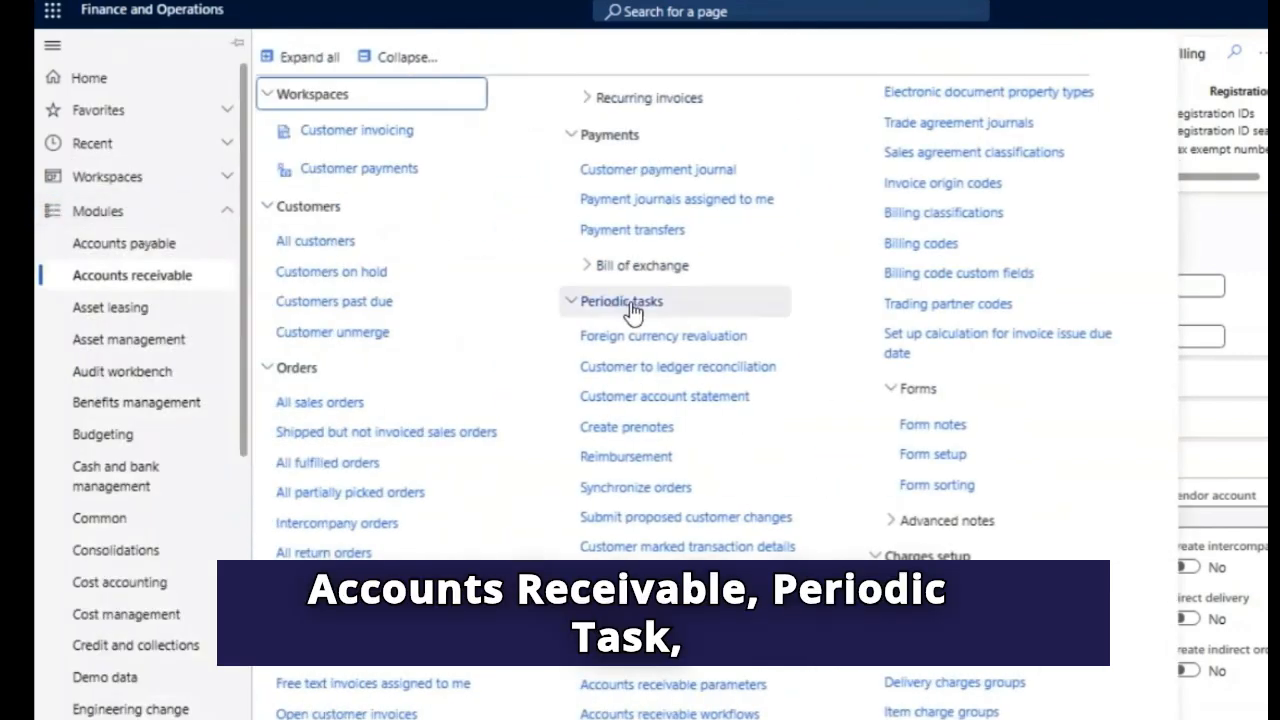
left_click(631, 457)
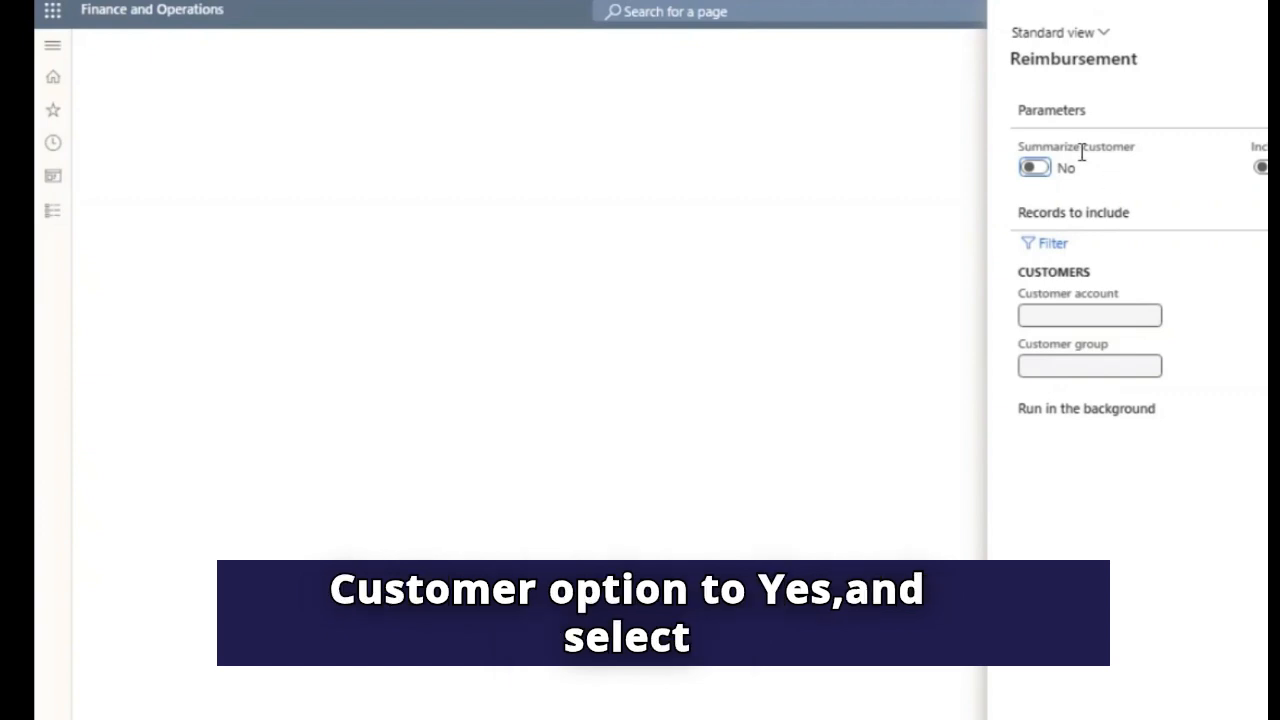
left_click(1032, 167)
left_click(1262, 167)
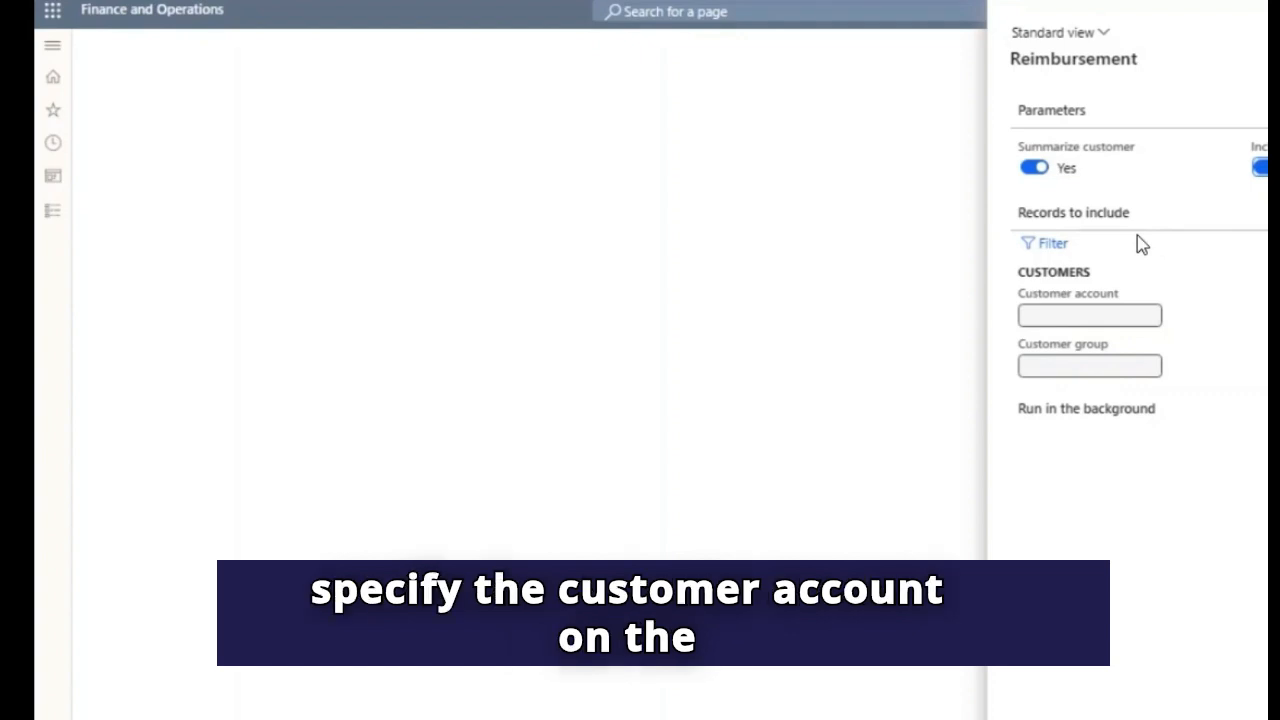
- Filter the reimbursement to the Contoso Retail Seattle customer account and run the process
left_click(1052, 247)
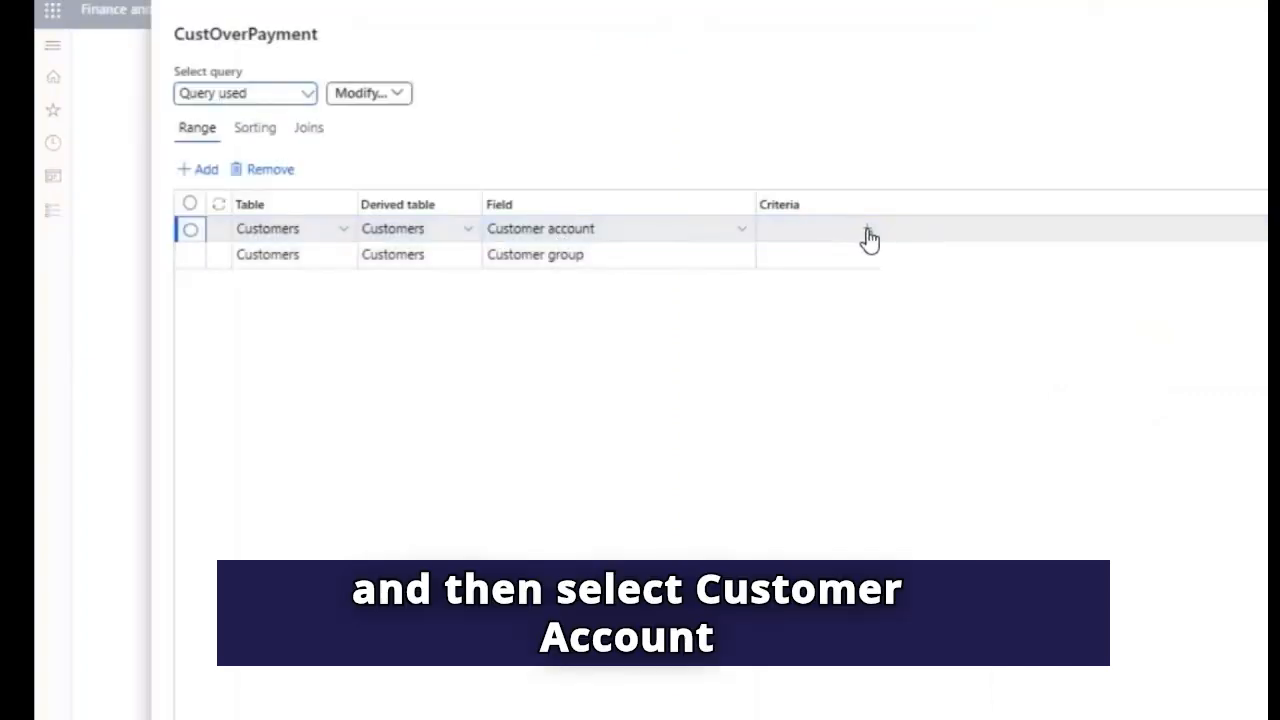
left_click(867, 232)
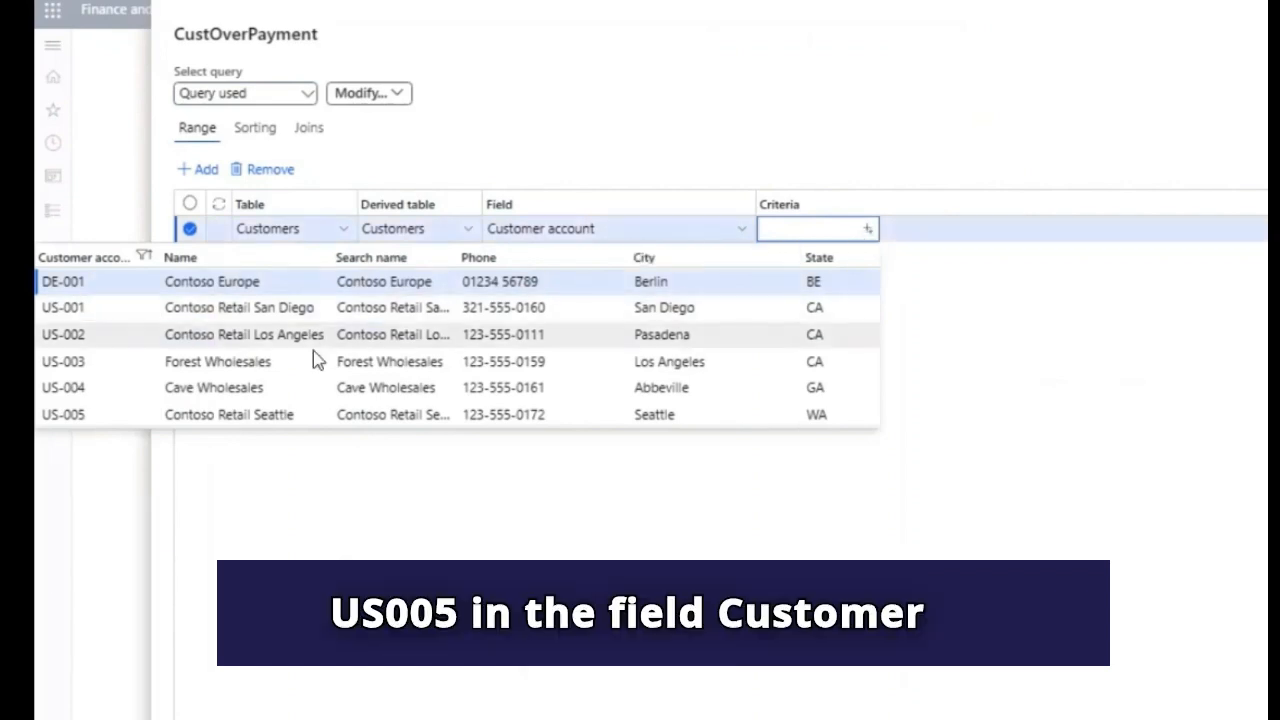
left_click(254, 414)
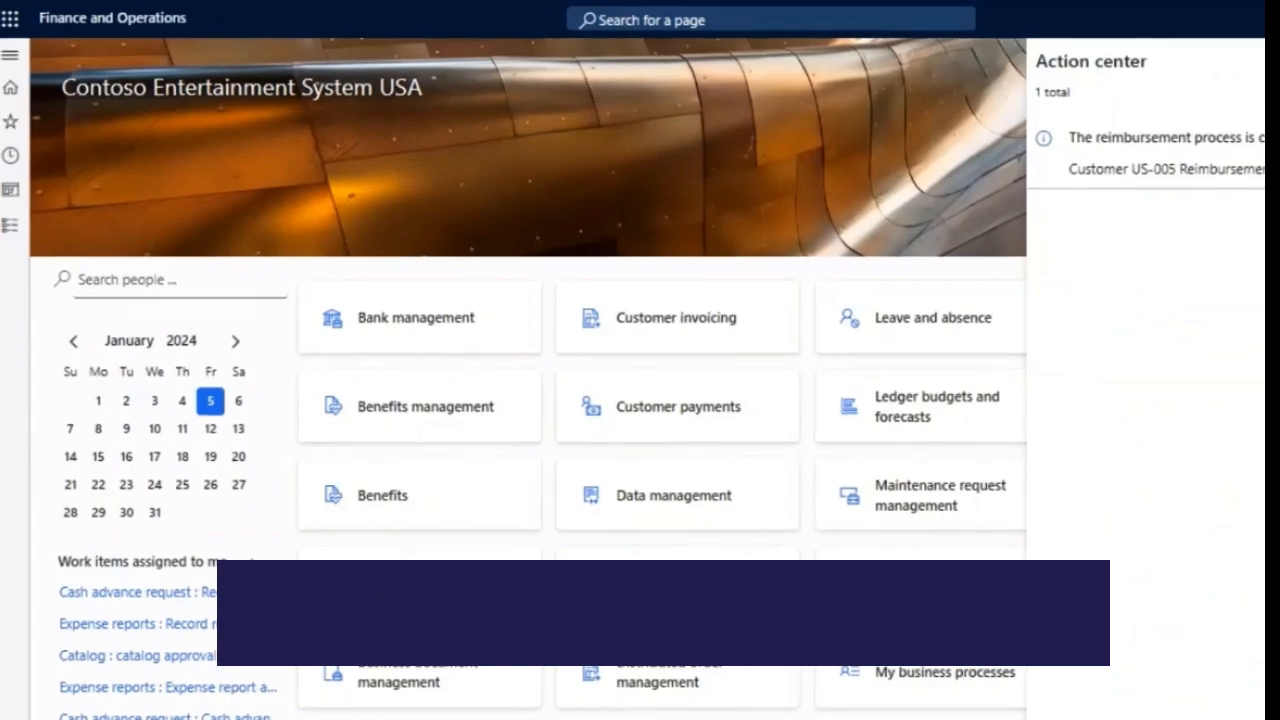
- Check the open transactions of customer Contoso Retail Seattle, starting from the Accounts receivable customer list
left_click(13, 232)
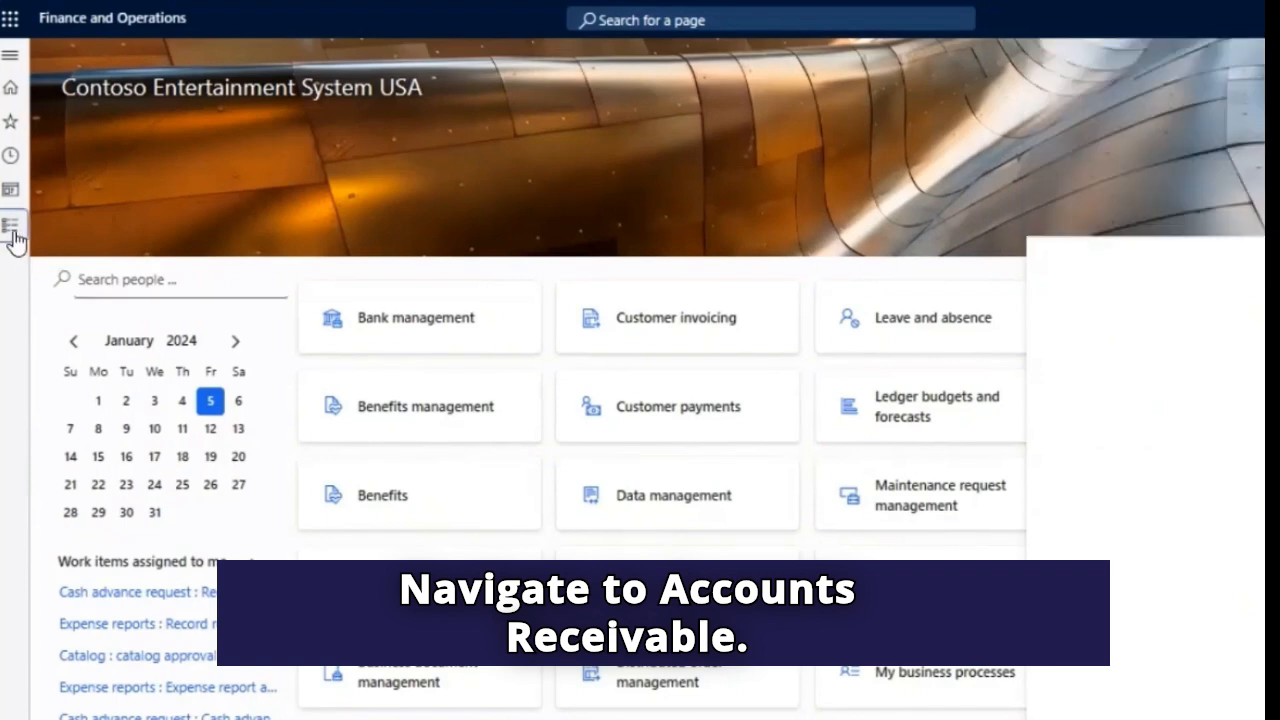
left_click(13, 236)
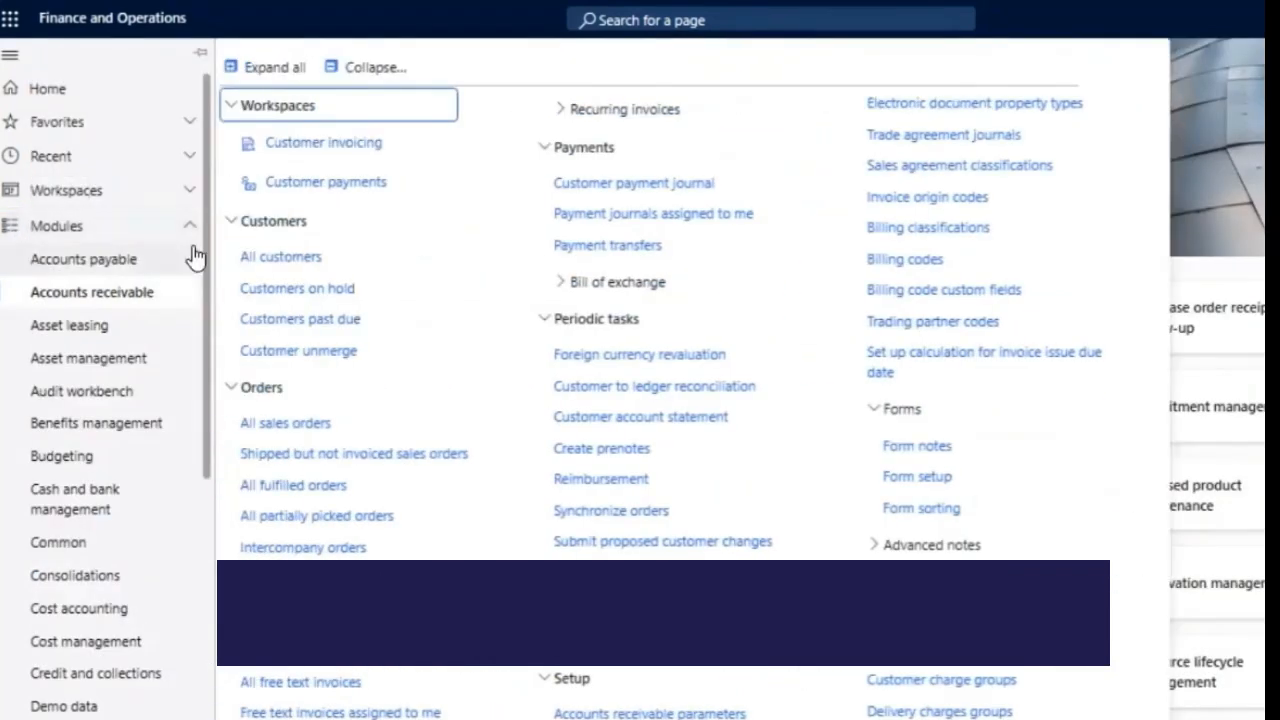
left_click(288, 259)
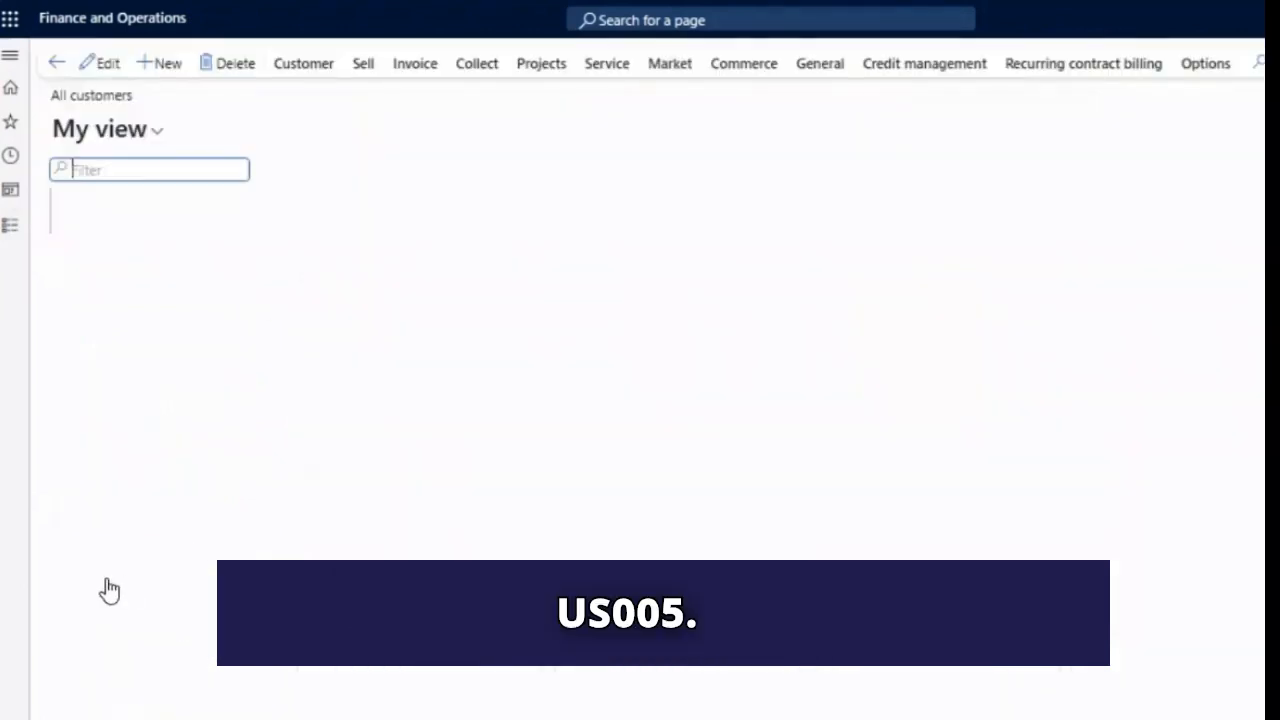
left_click(66, 493)
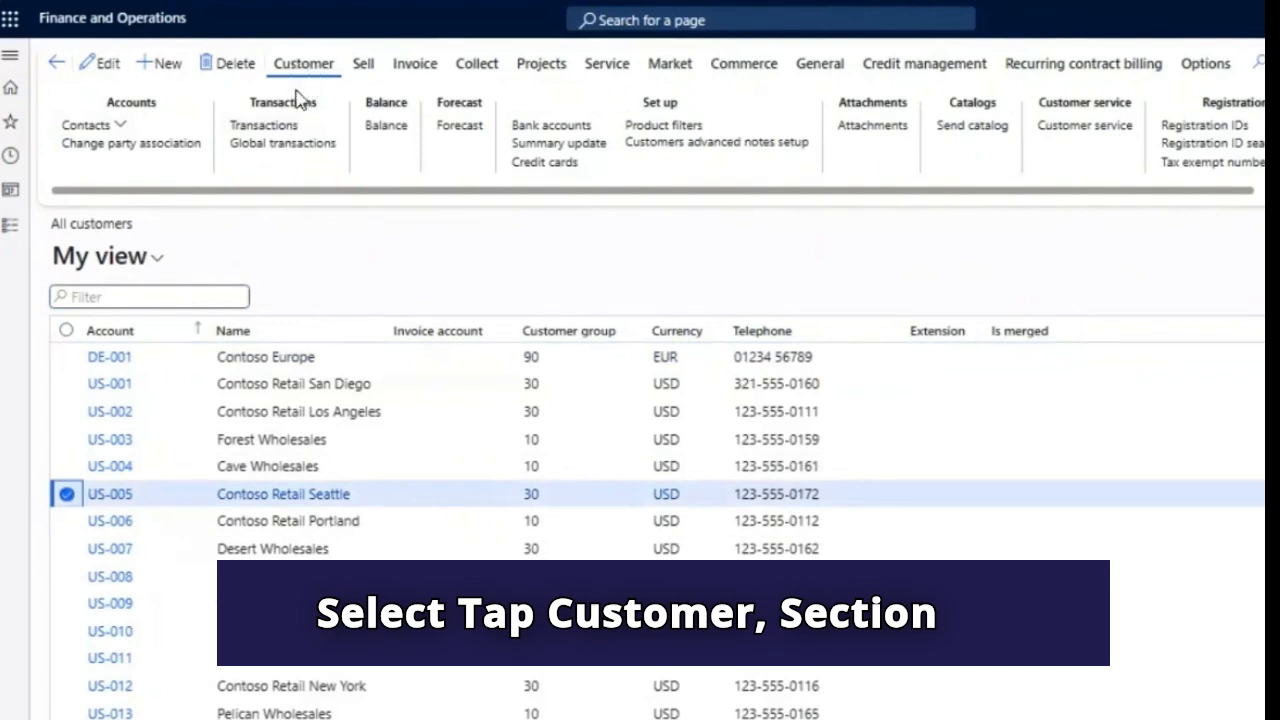
left_click(277, 127)
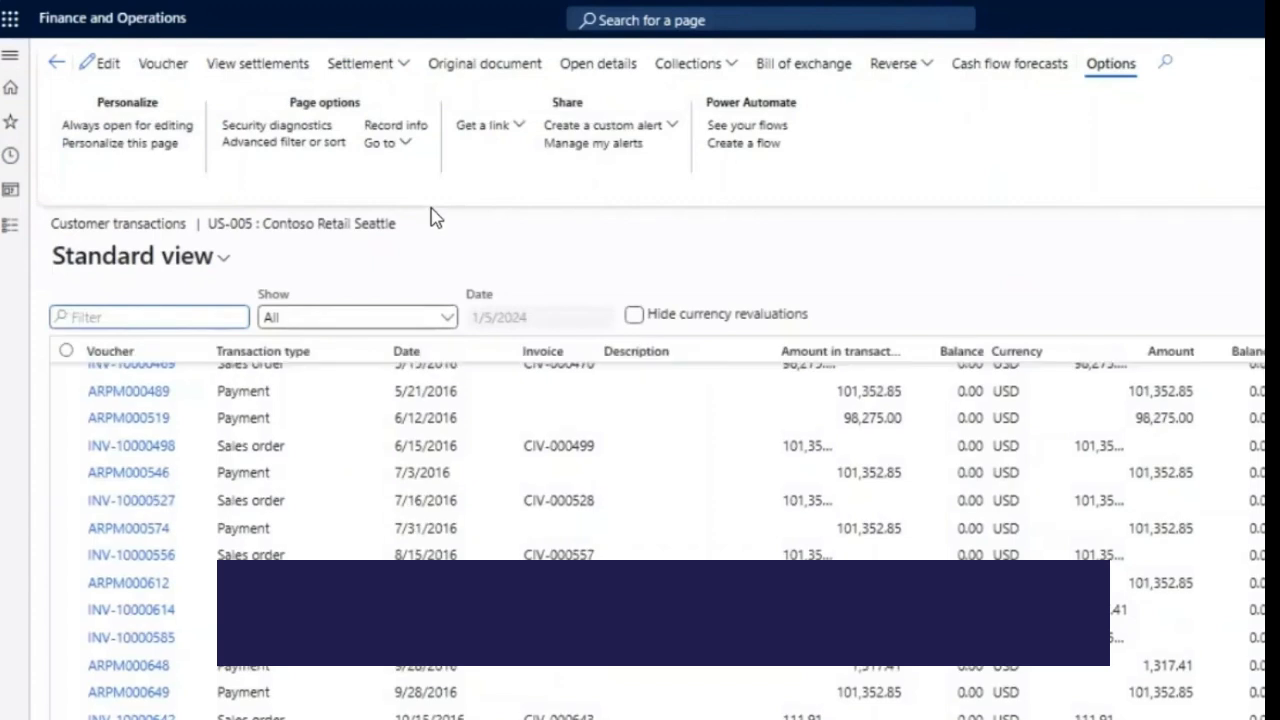
left_click(445, 320)
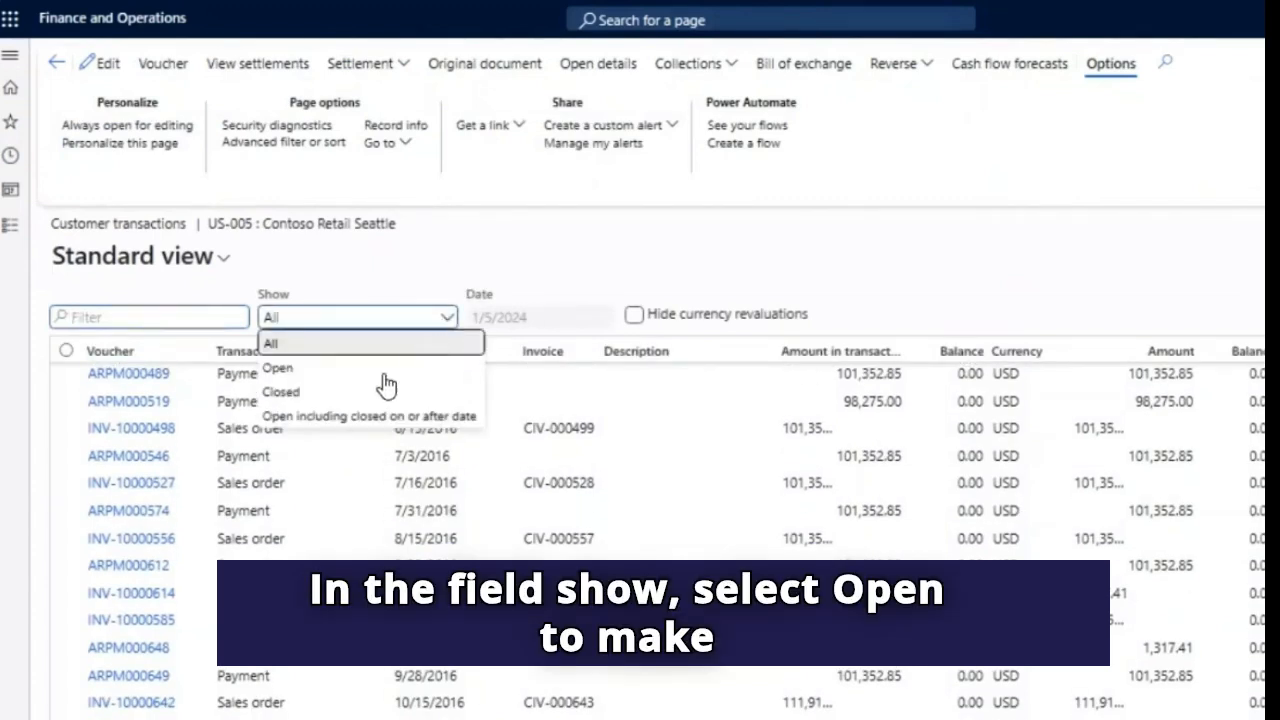
left_click(376, 370)
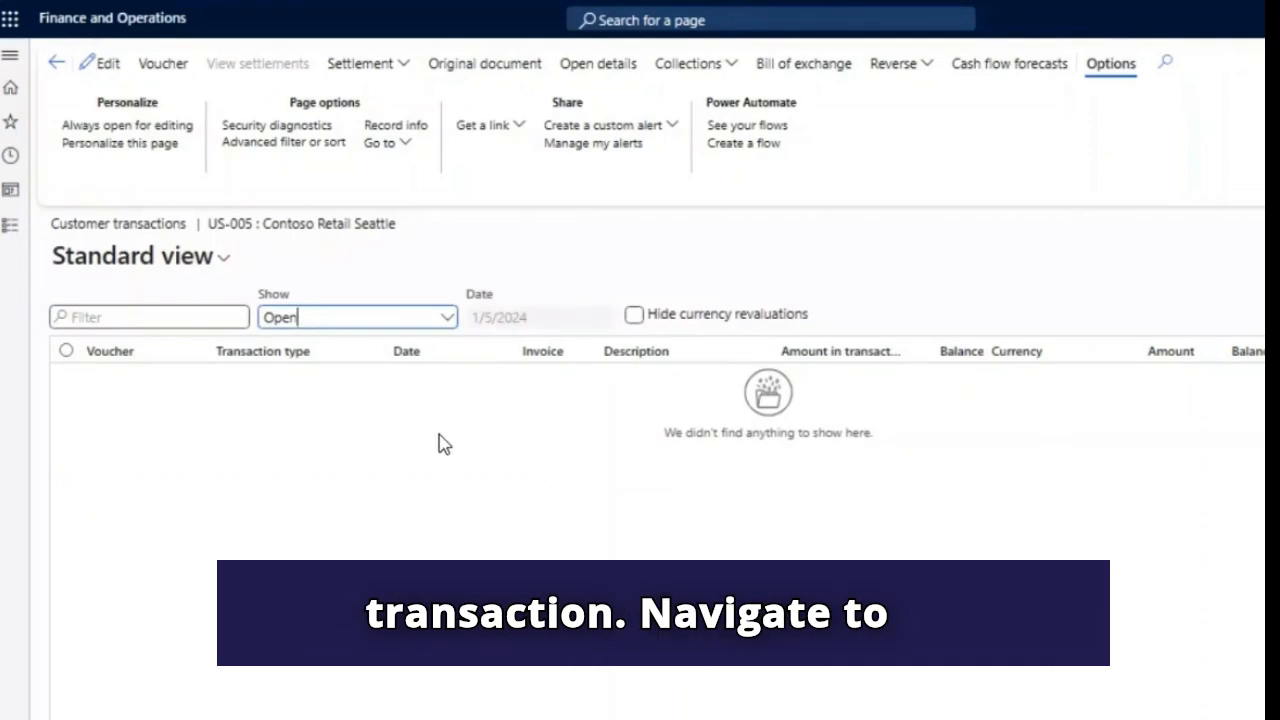
- Filter the Accounts payable list of all vendors by Contoso Retail Seattle's vendor account and view that vendor's transactions
left_click(12, 238)
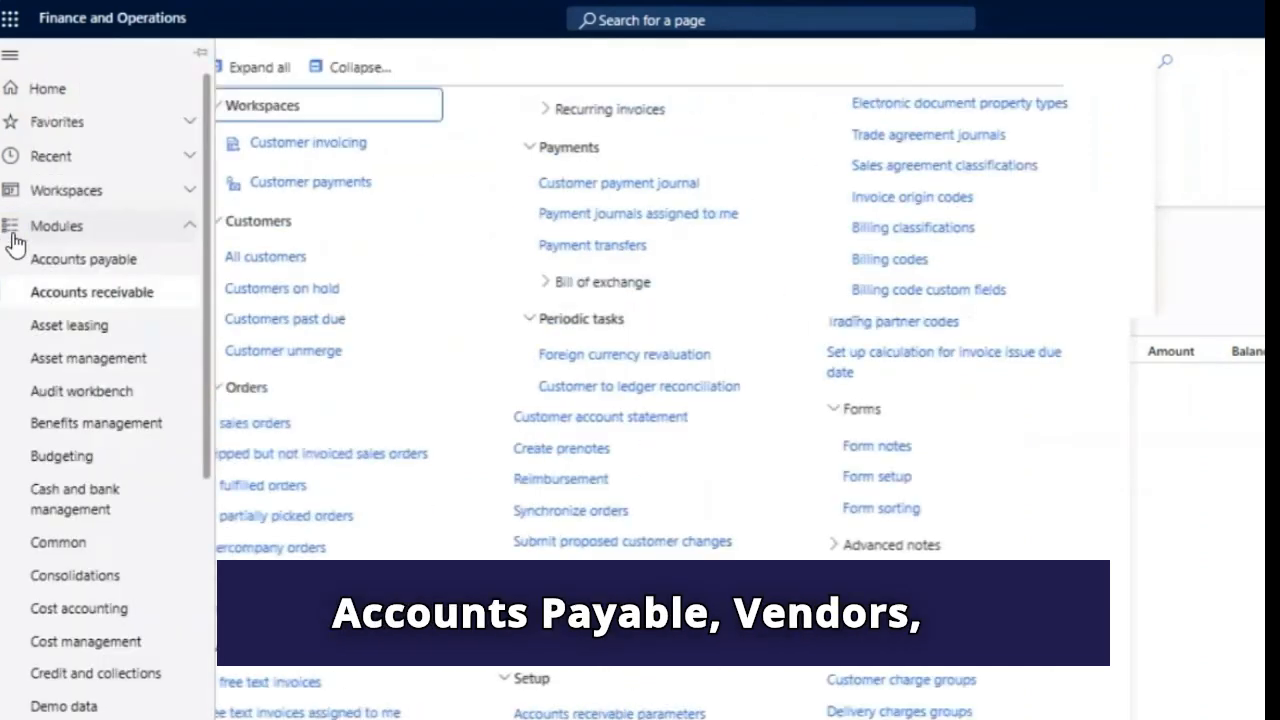
left_click(90, 262)
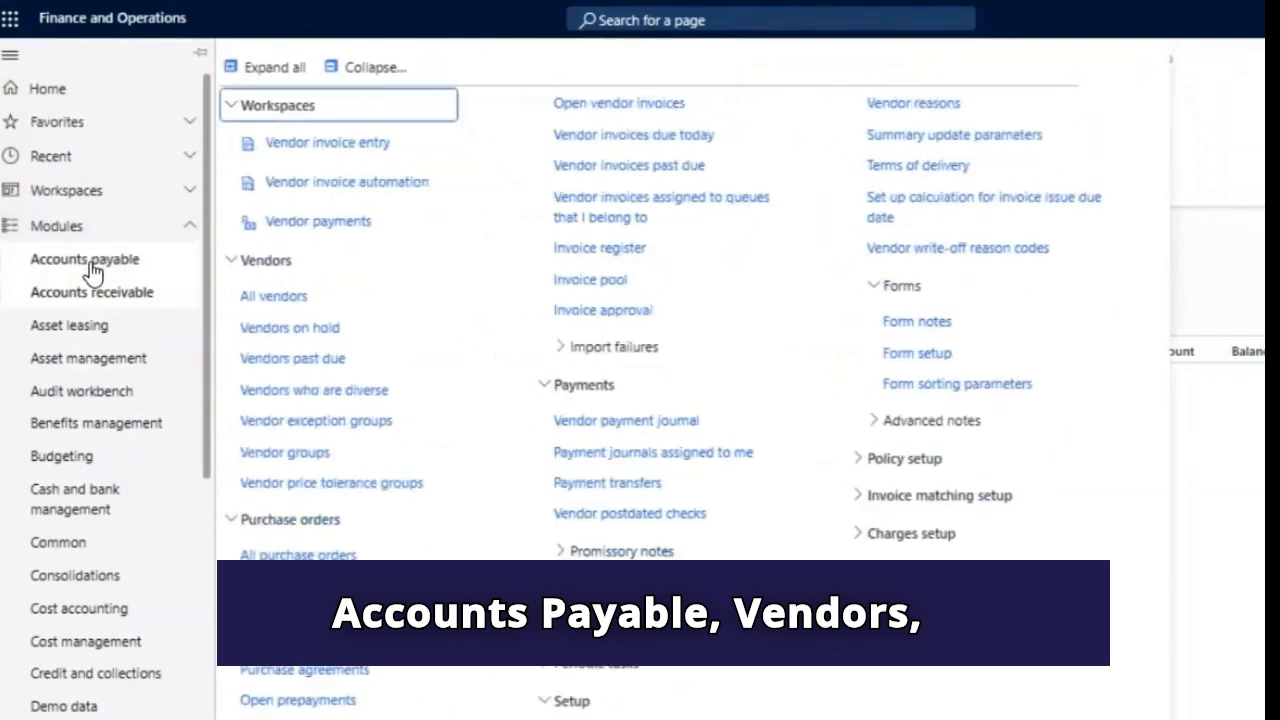
left_click(276, 298)
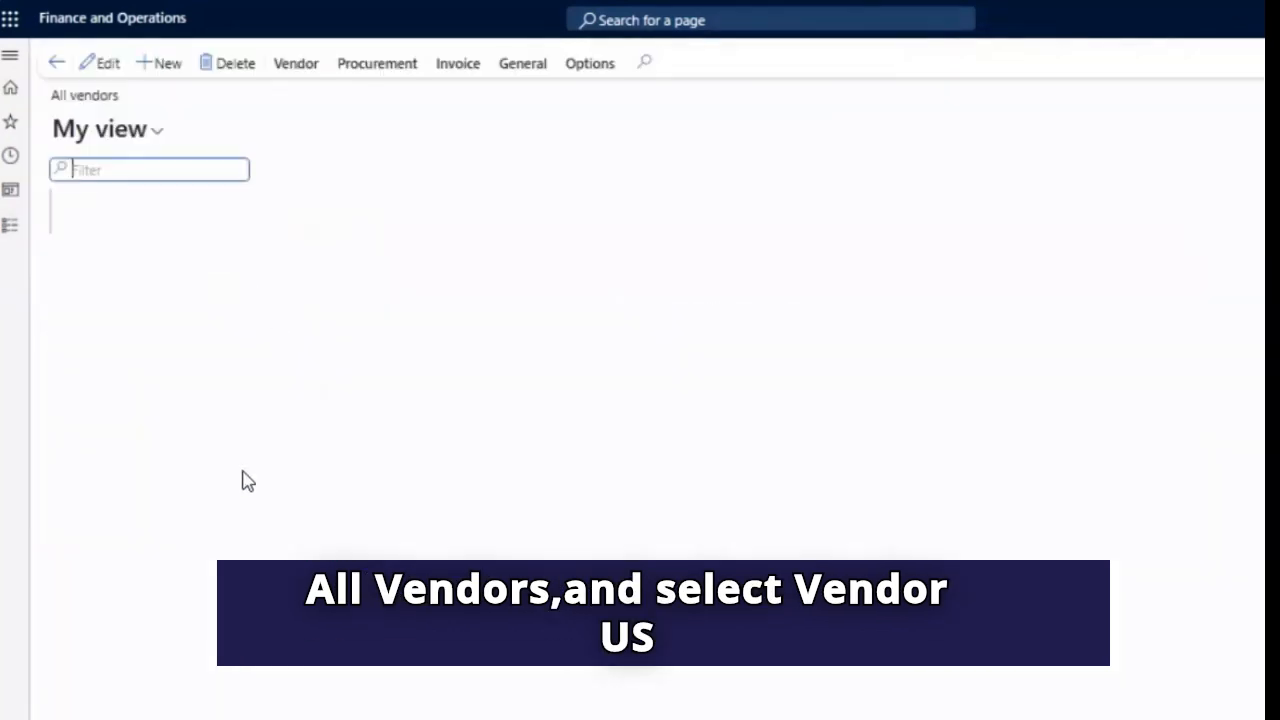
left_click(136, 298)
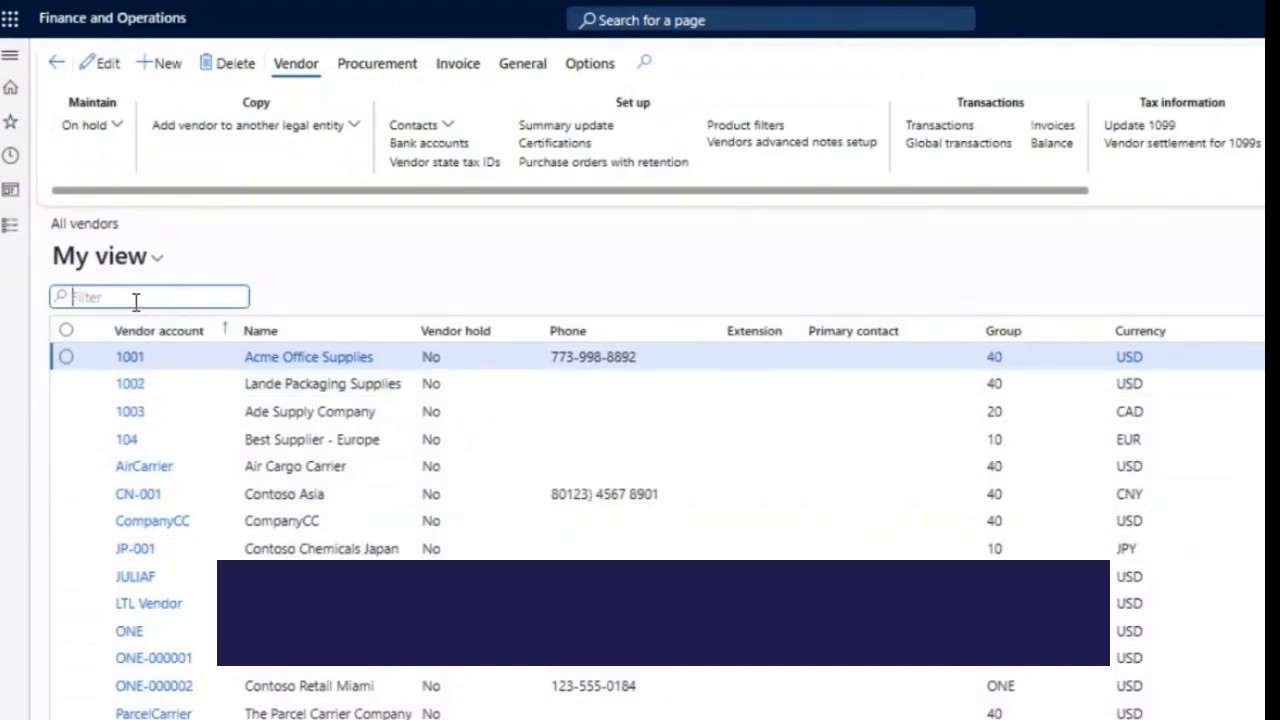
type("us-005")
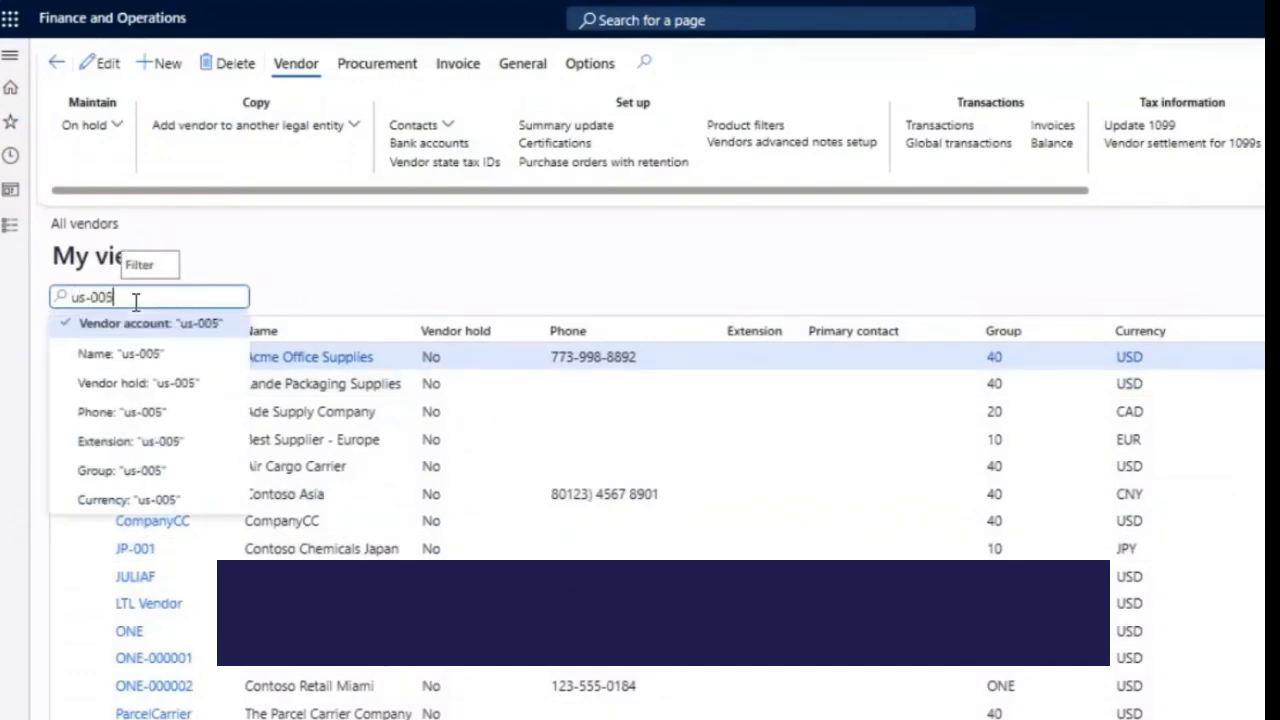
left_click(136, 335)
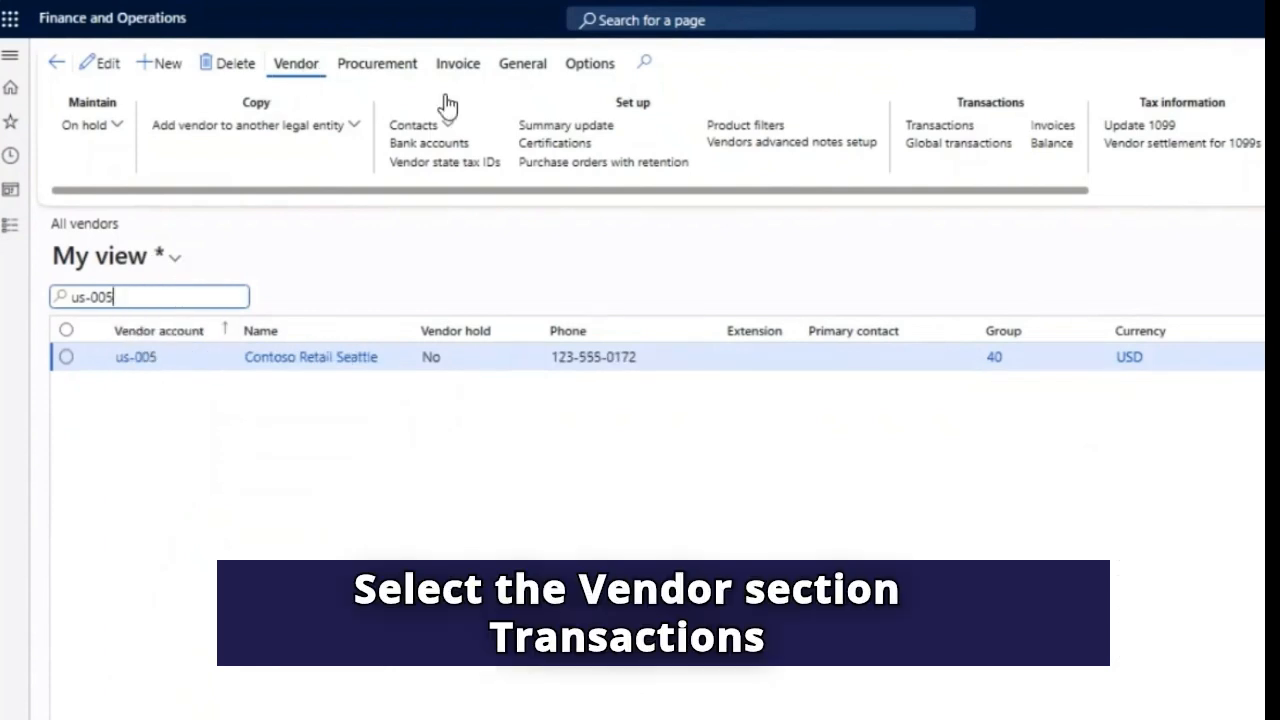
left_click(952, 127)
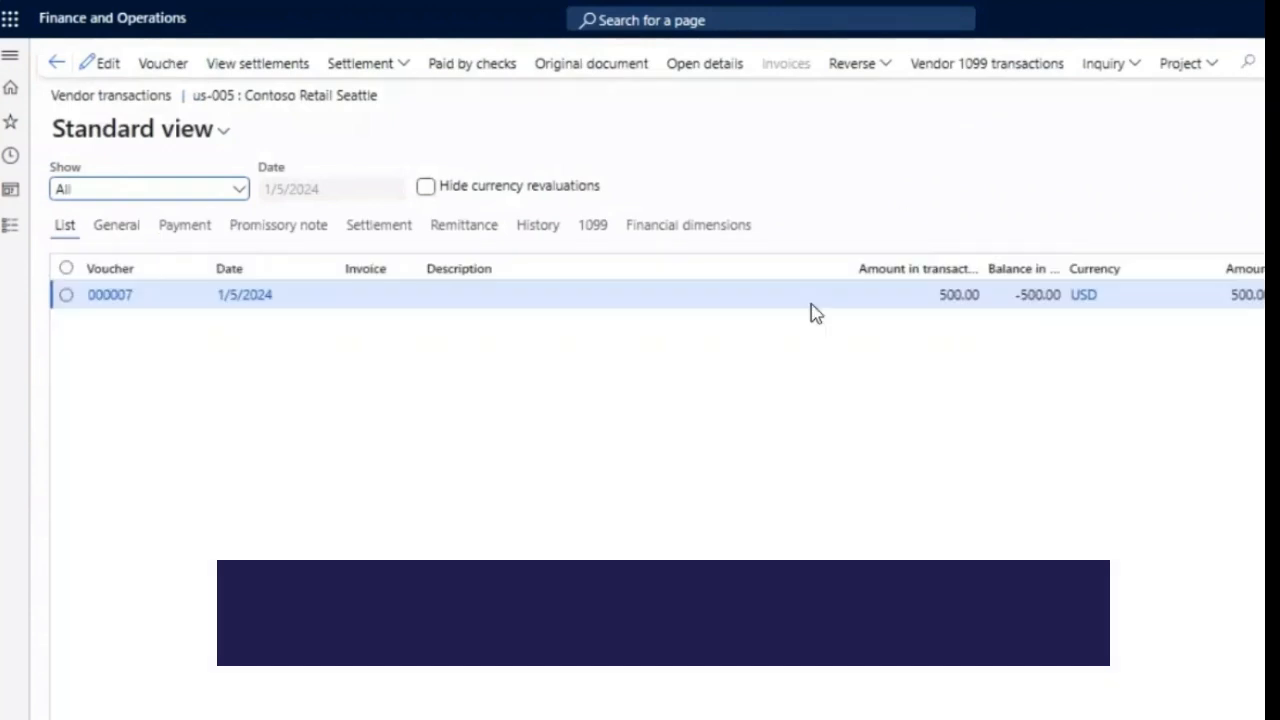